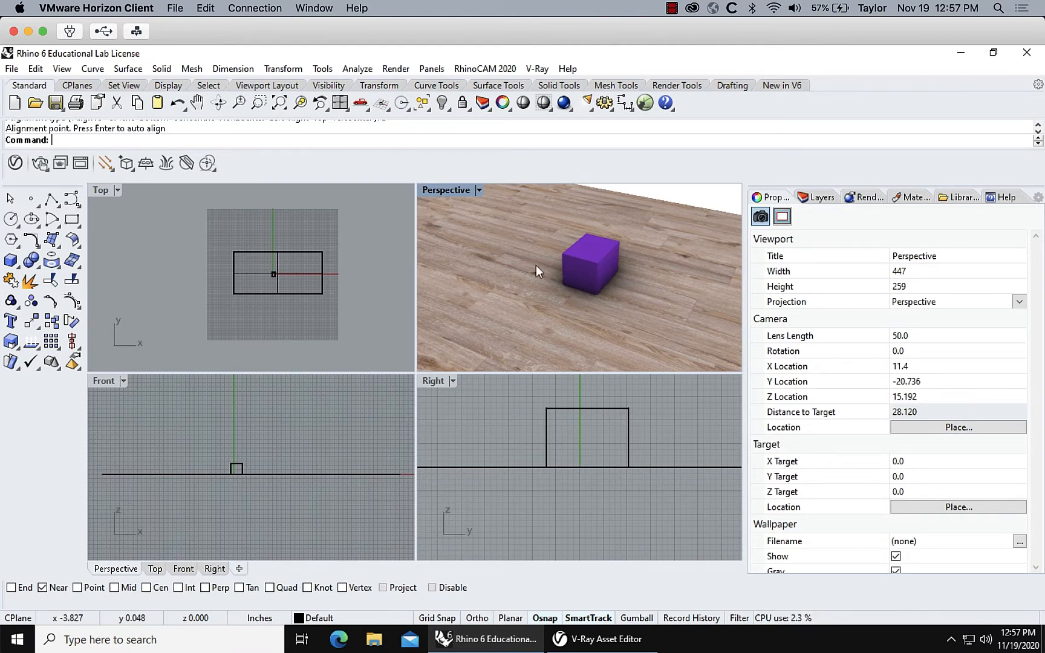
Step: Start an interactive V-Ray render of the perspective view and show the scene's lights in the V-Ray Asset Editor
{"action": "left_click", "coordinate": [58, 165]}
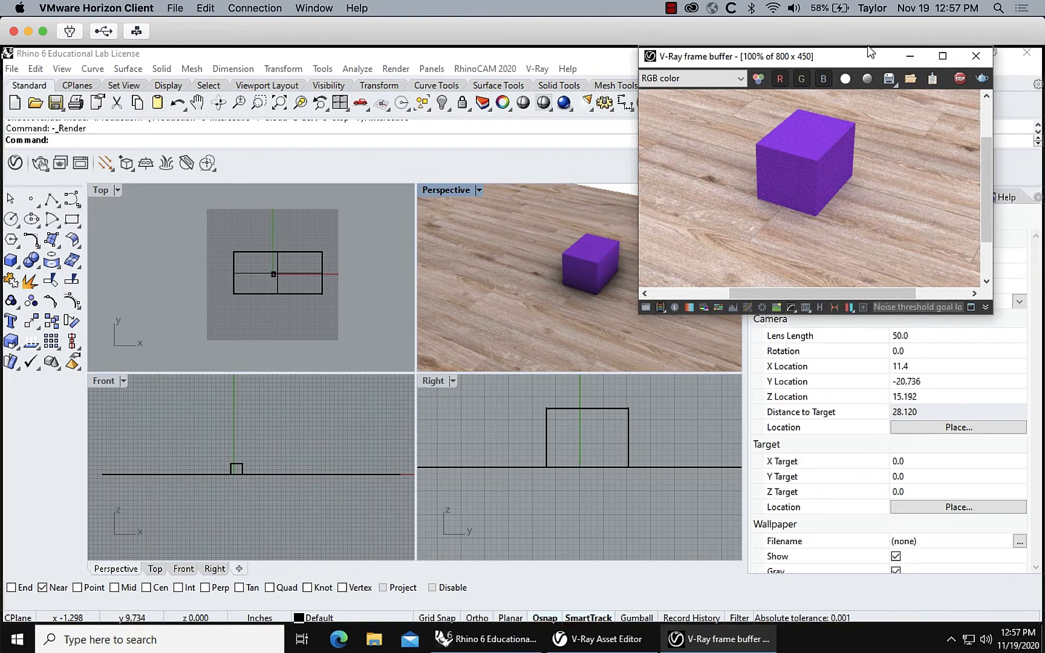
{"action": "left_click_drag", "start_coordinate": [826, 62], "coordinate": [845, 86]}
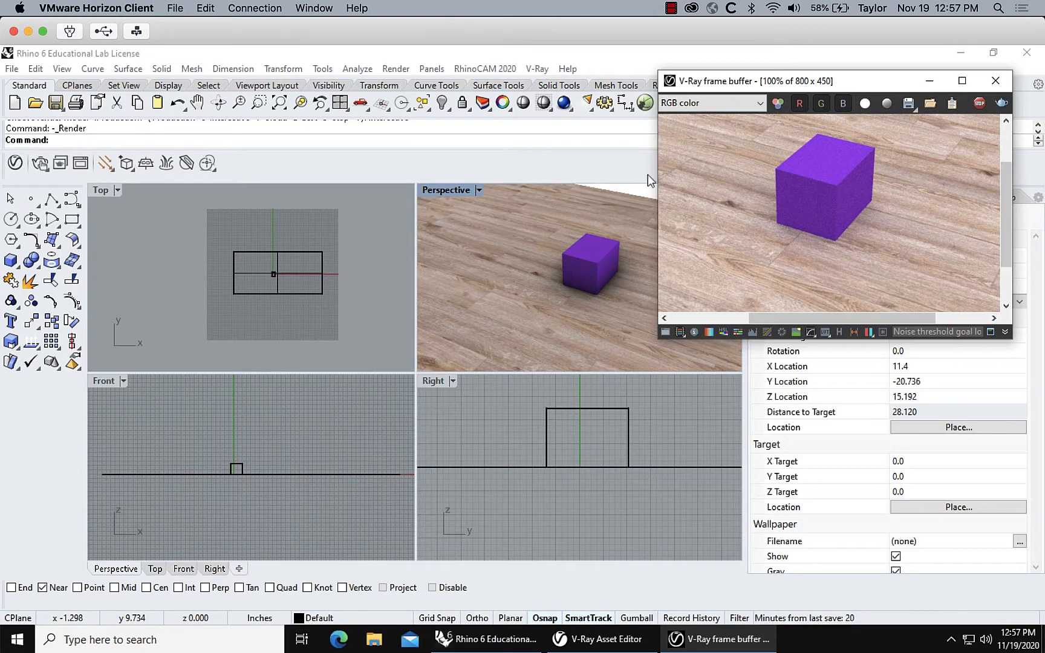
{"action": "left_click", "coordinate": [587, 638]}
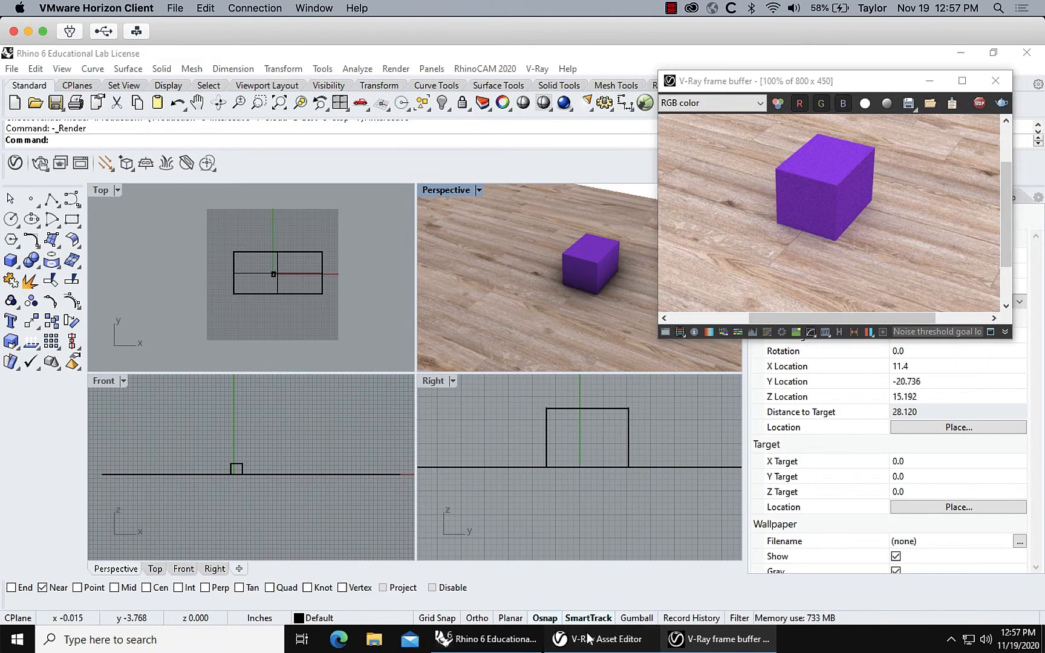
{"action": "left_click_drag", "start_coordinate": [468, 141], "coordinate": [374, 108]}
{"action": "left_click", "coordinate": [342, 334]}
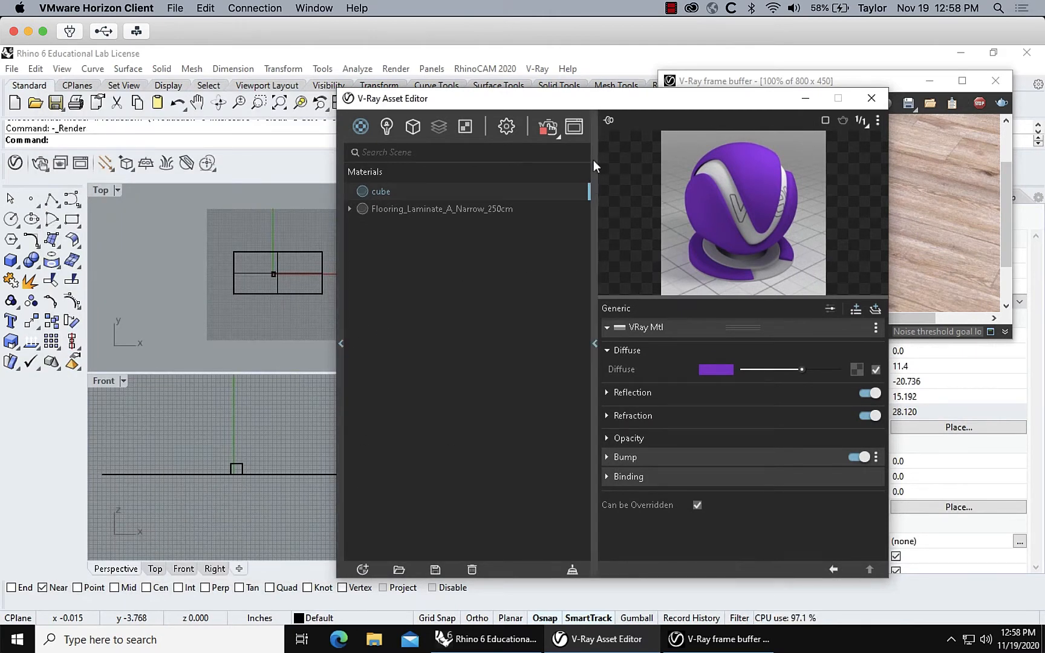
{"action": "left_click", "coordinate": [385, 129]}
{"action": "left_click_drag", "start_coordinate": [481, 106], "coordinate": [242, 128]}
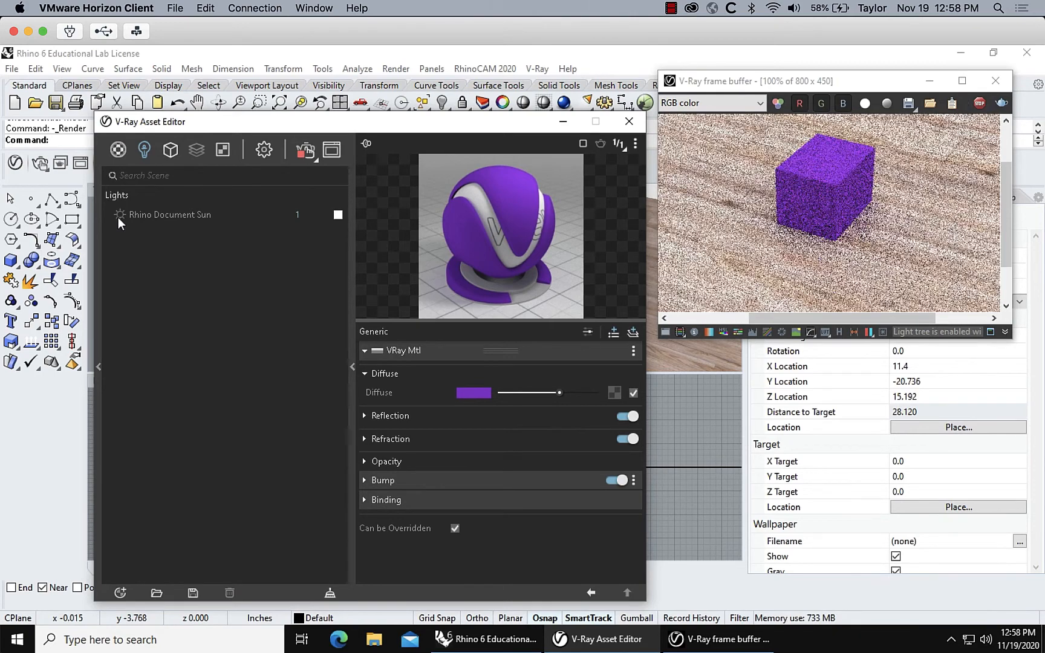
{"action": "left_click_drag", "start_coordinate": [248, 126], "coordinate": [586, 117]}
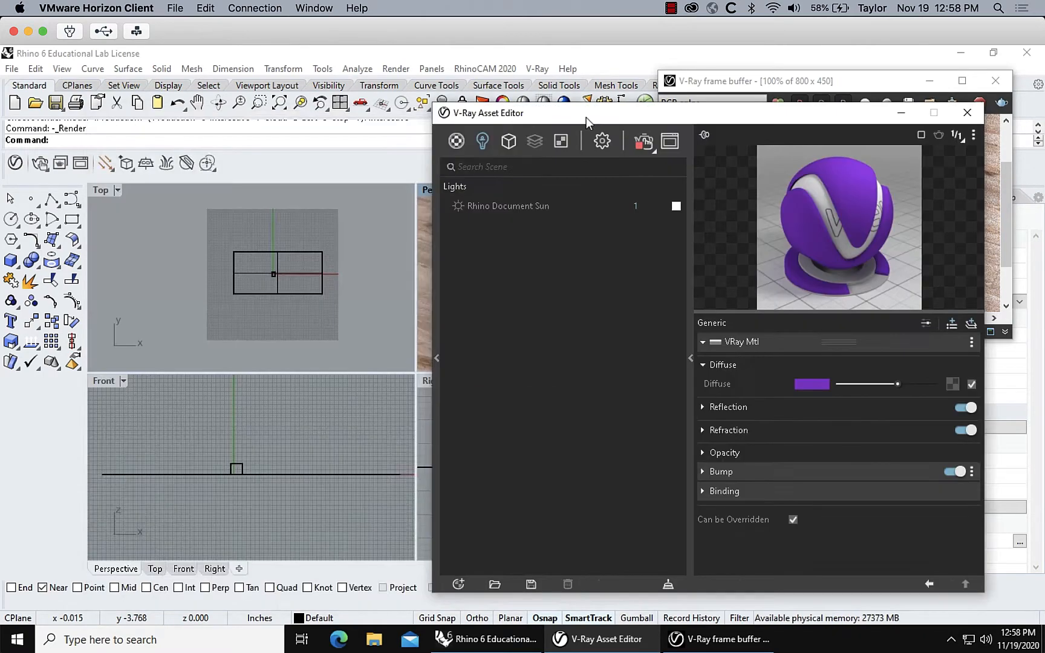
Step: Add a directional light in the Top view, aimed at the cube from beyond the floor's upper-right corner
{"action": "left_click", "coordinate": [105, 163]}
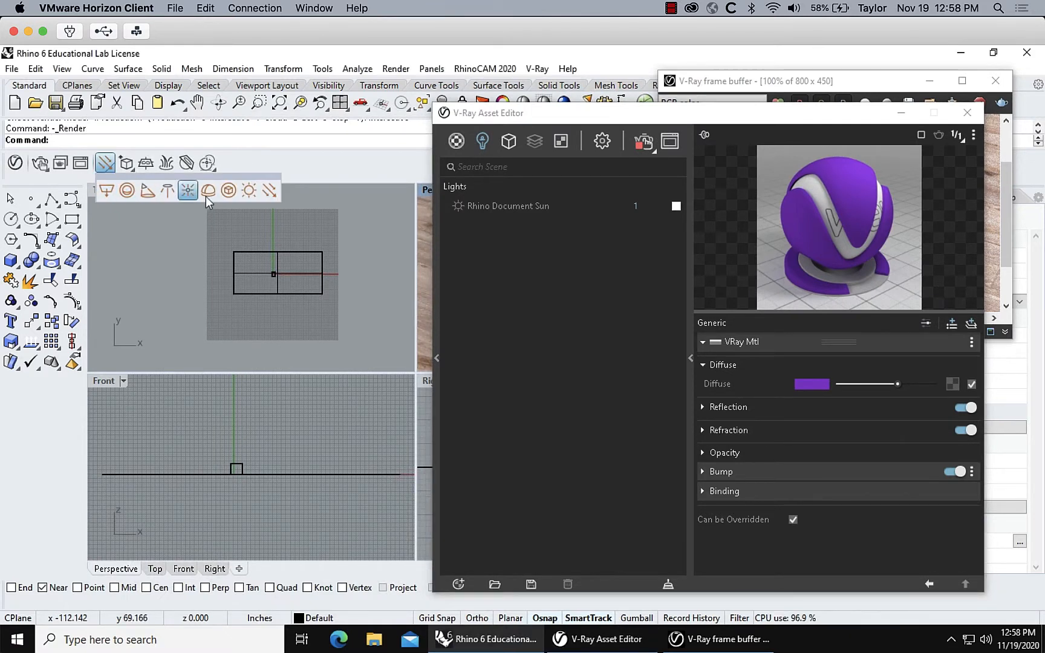
{"action": "left_click", "coordinate": [270, 190]}
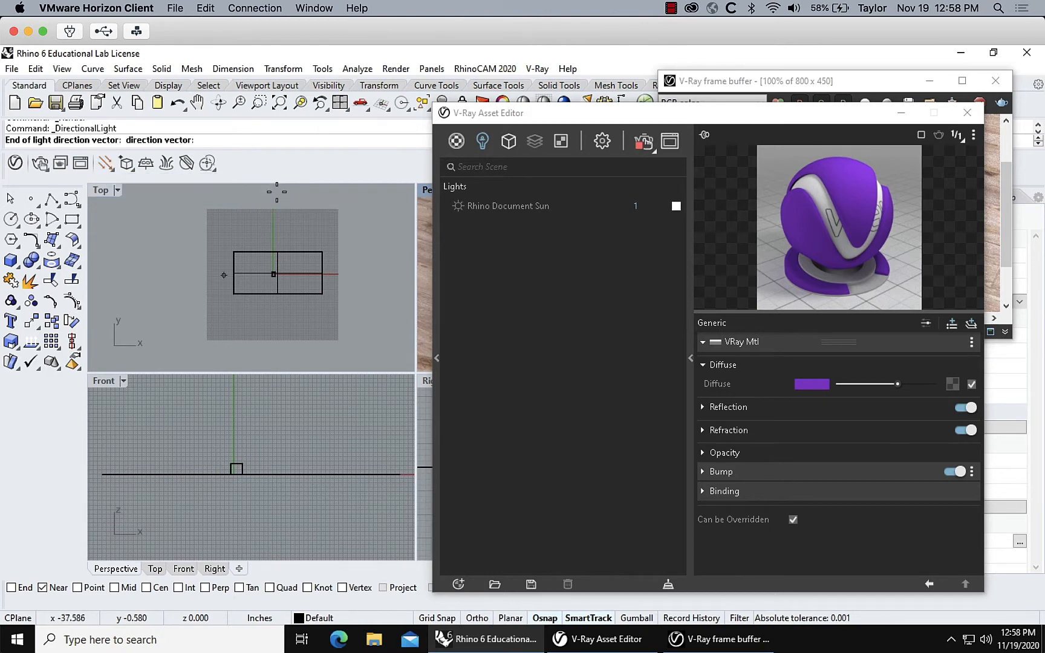
{"action": "left_click", "coordinate": [274, 275]}
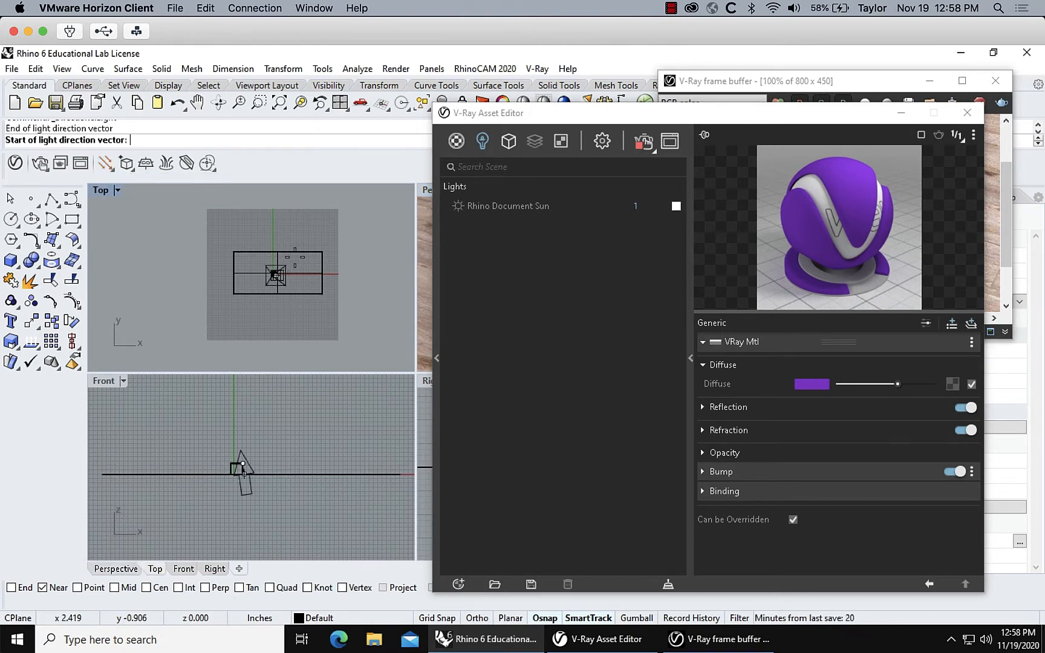
{"action": "left_click", "coordinate": [338, 212]}
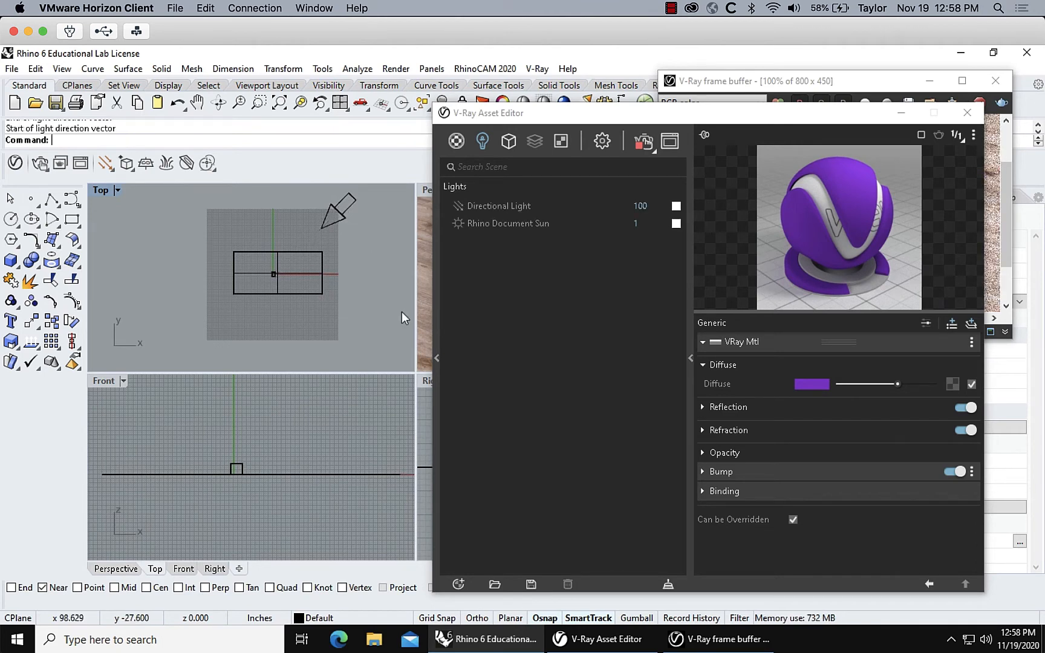
Step: Rotate the directional light upward in the Front view about the cube's upper right corner so it shines down on the cube
{"action": "left_click", "coordinate": [325, 229]}
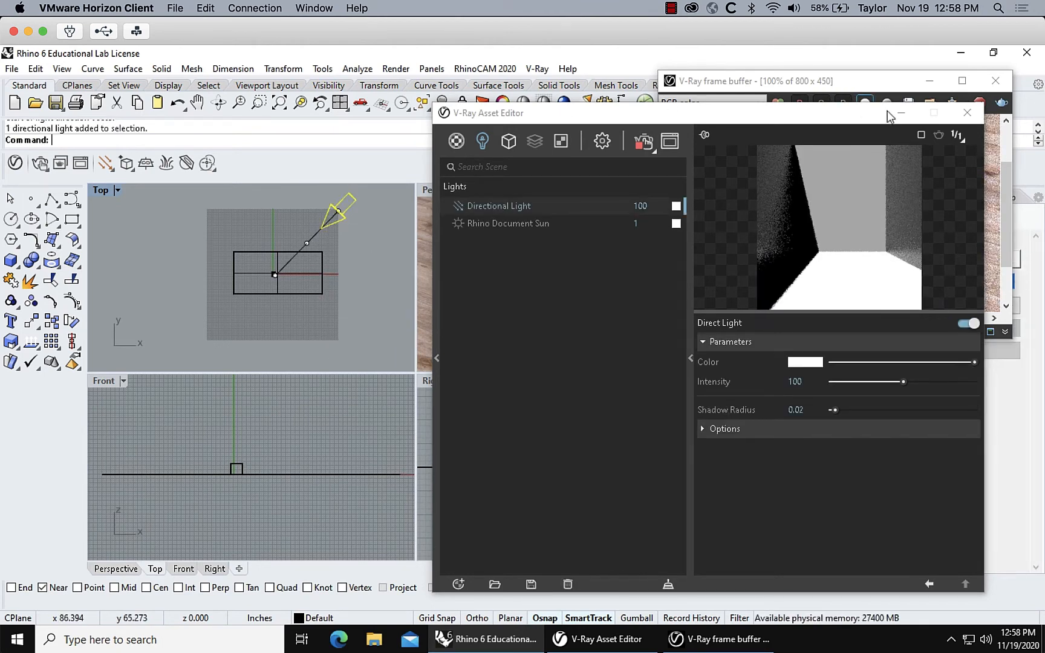
{"action": "left_click", "coordinate": [894, 111]}
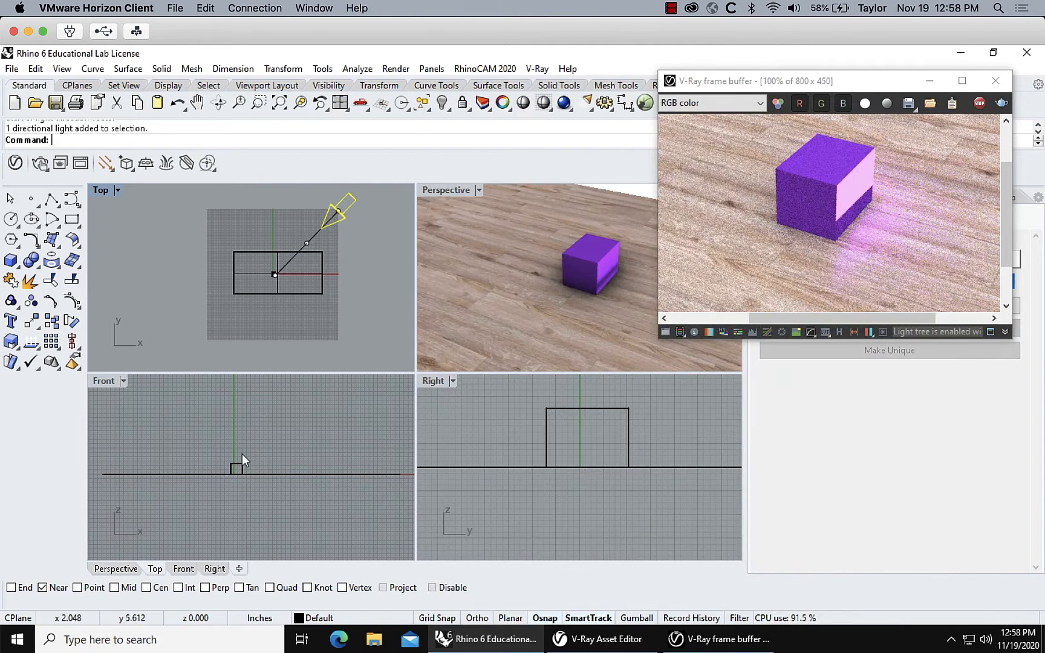
{"action": "left_click", "coordinate": [105, 380]}
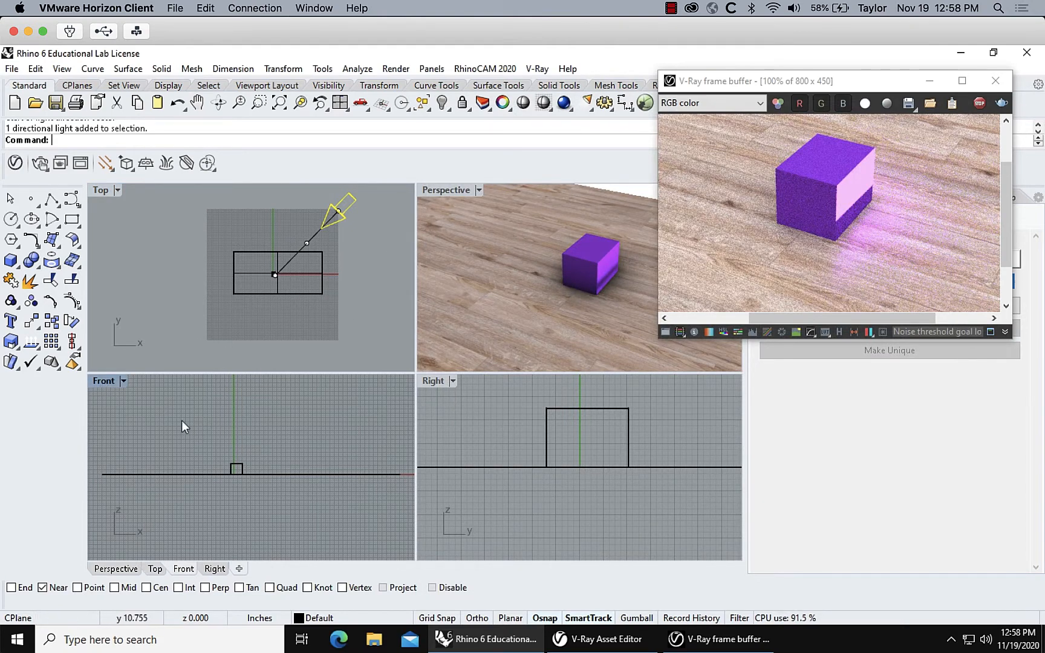
{"action": "left_click", "coordinate": [279, 103]}
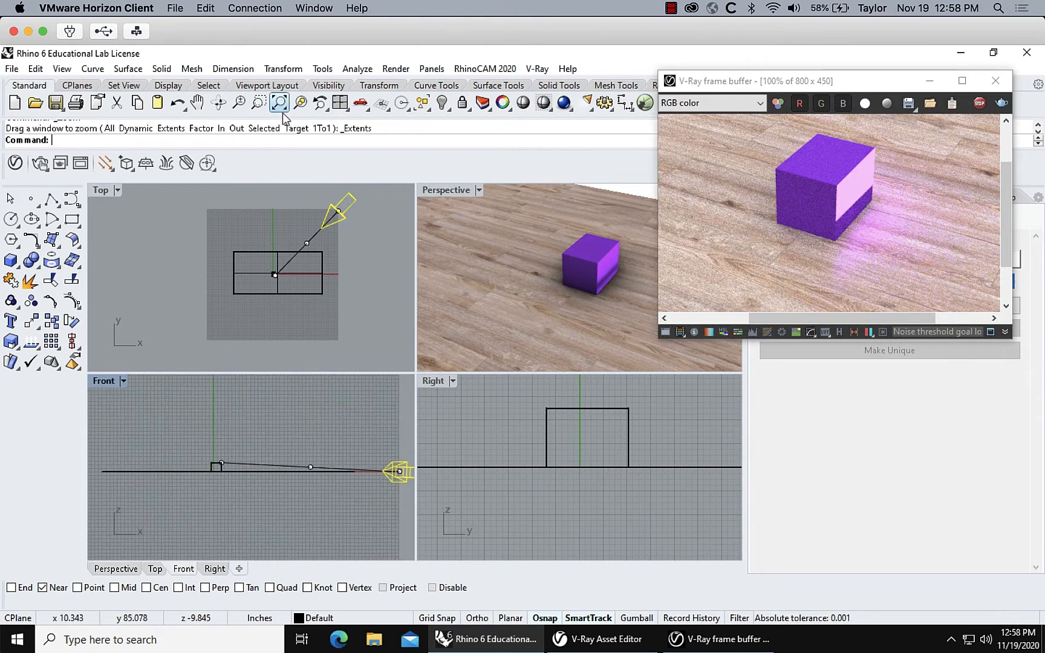
{"action": "right_click_drag", "start_coordinate": [366, 487], "coordinate": [324, 483]}
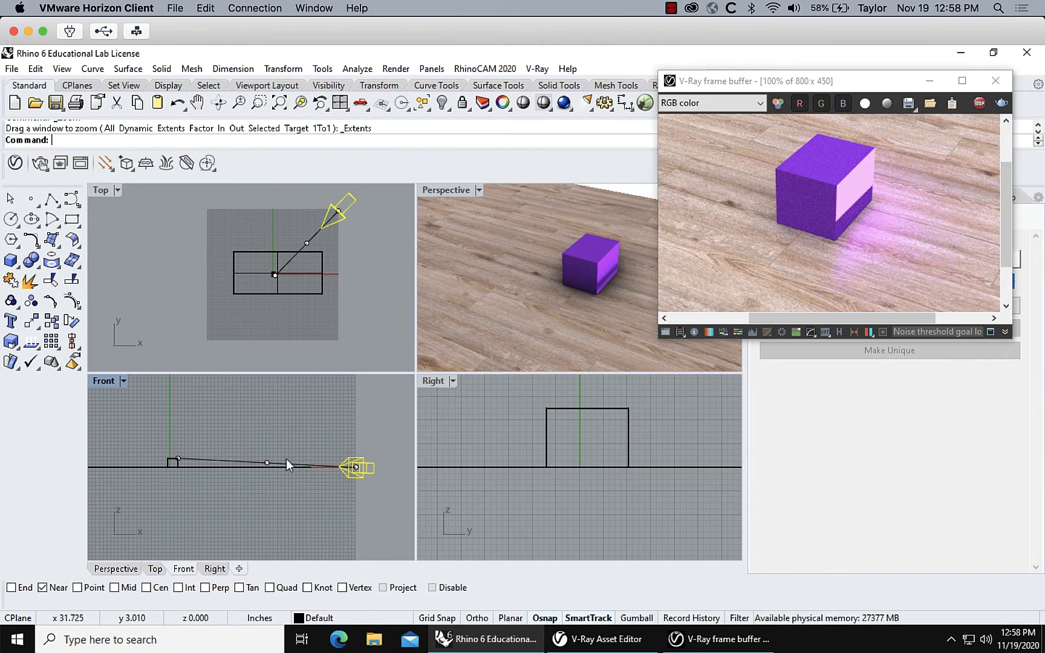
{"action": "type", "text": "rotate"}
{"action": "key", "text": "Return"}
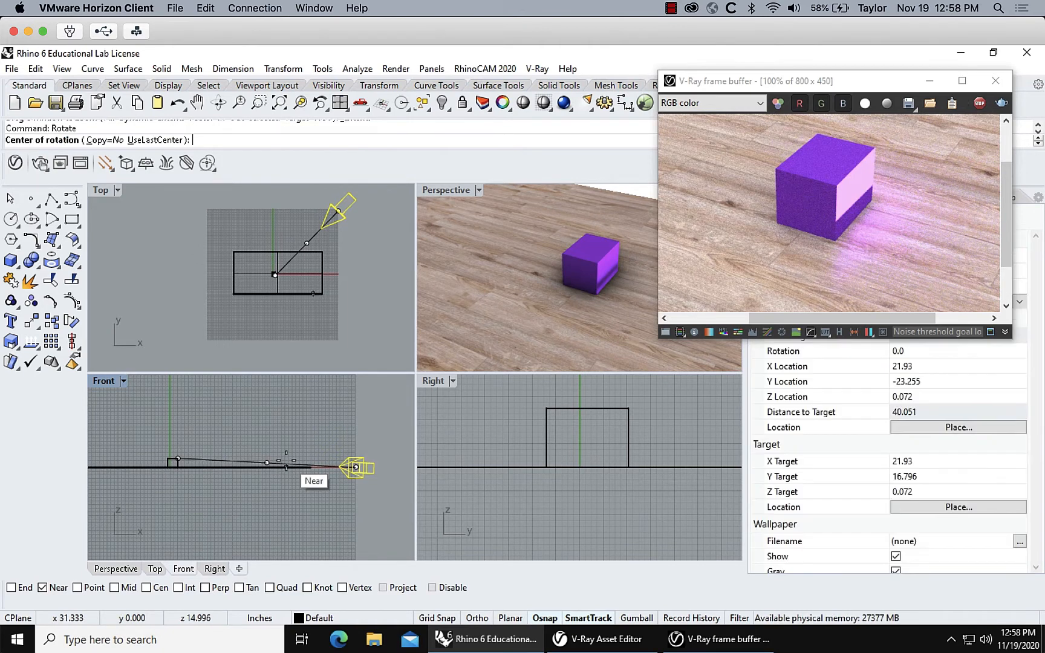
{"action": "left_click", "coordinate": [178, 458]}
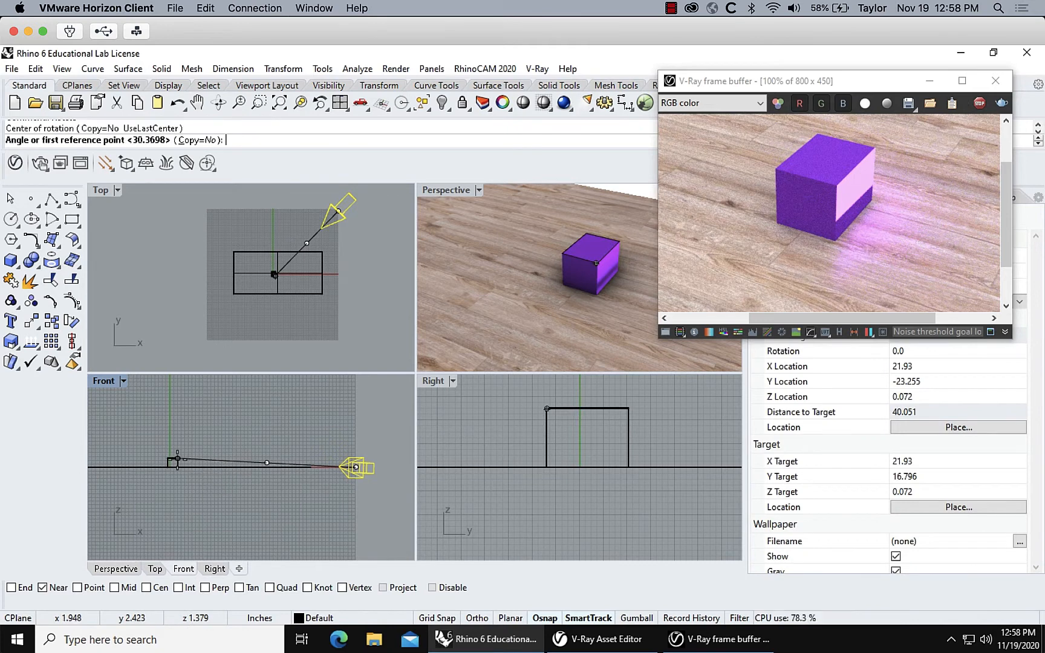
{"action": "left_click", "coordinate": [393, 474]}
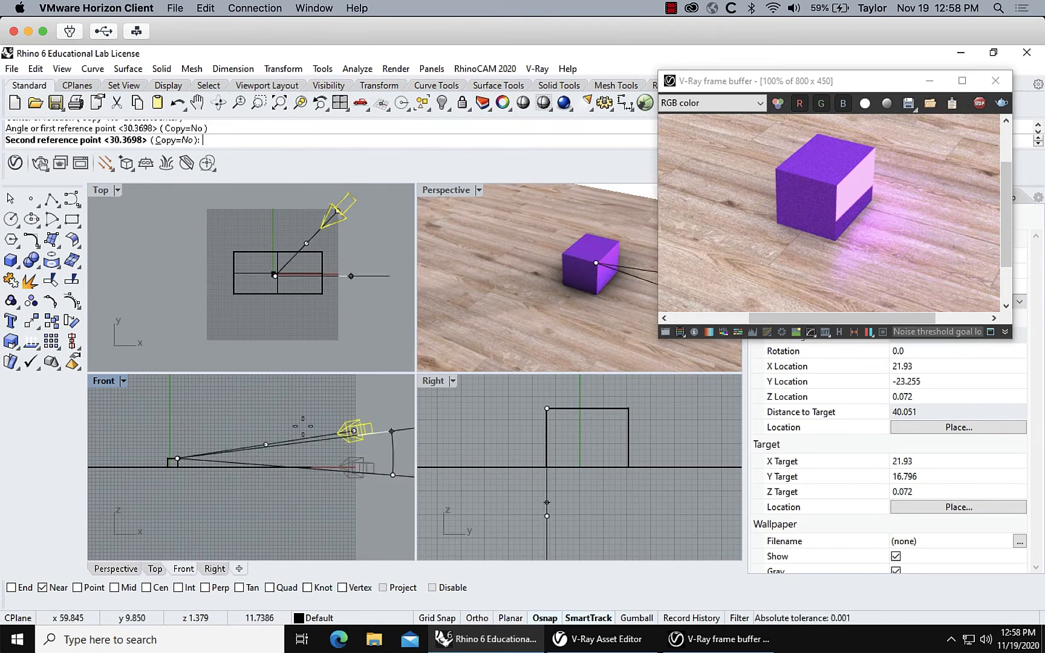
{"action": "left_click", "coordinate": [245, 418]}
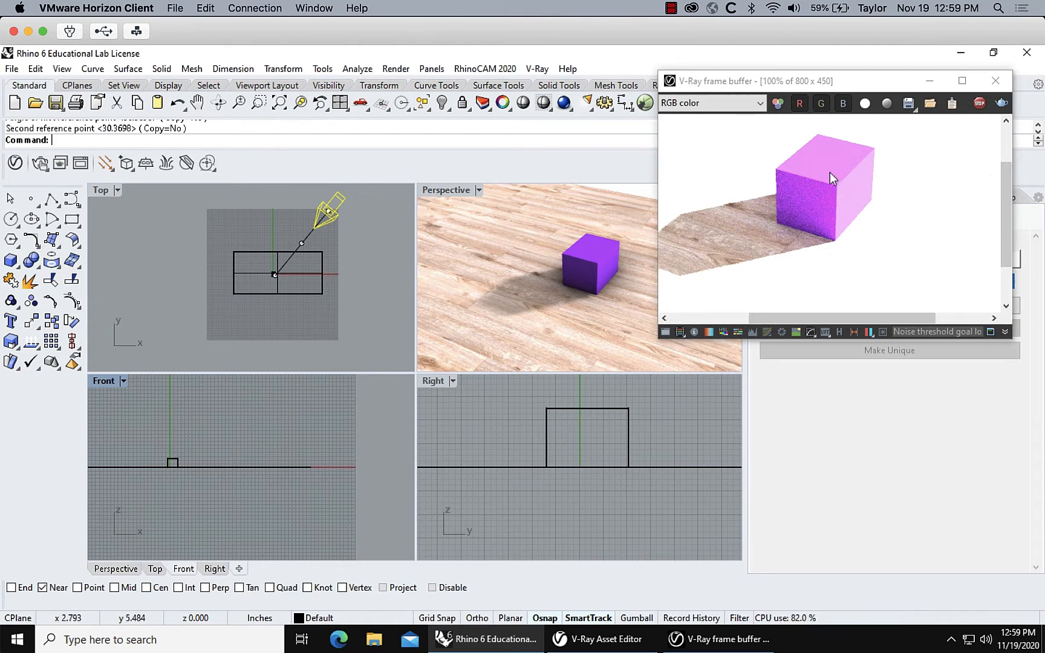
Step: Bring back the V-Ray Asset Editor beside the render and toggle the Rhino Document Sun to compare the lighting
{"action": "left_click", "coordinate": [620, 629]}
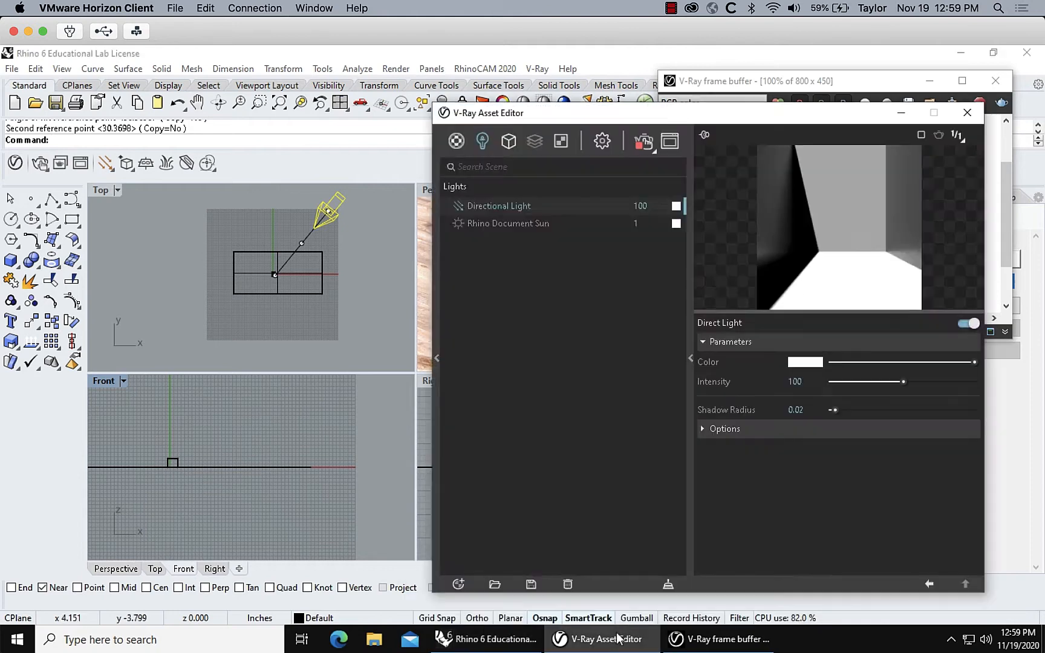
{"action": "left_click_drag", "start_coordinate": [845, 123], "coordinate": [446, 60]}
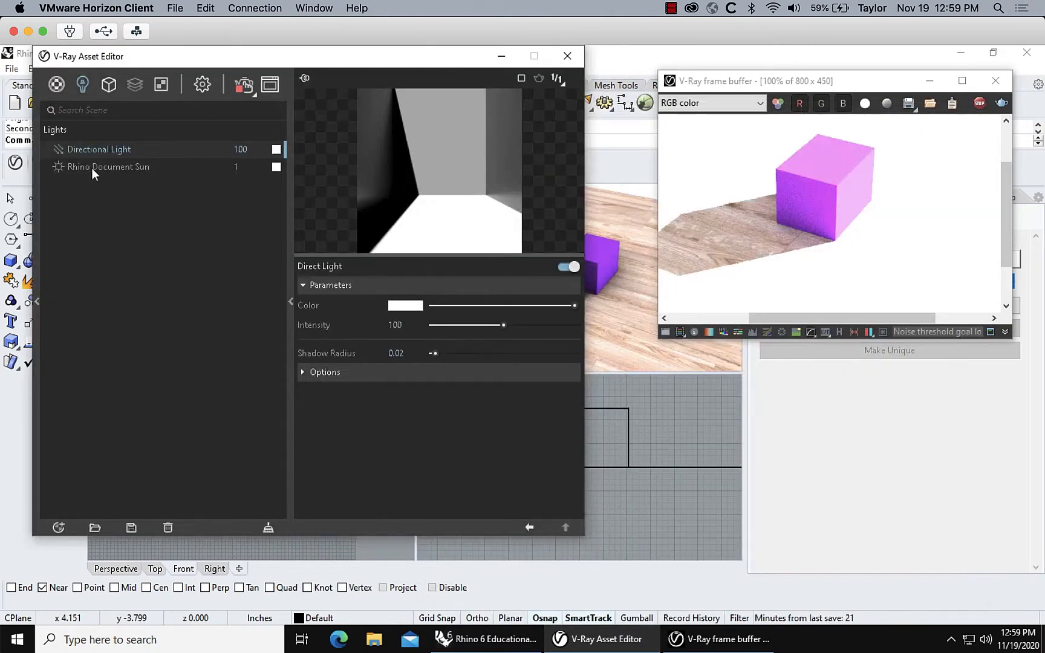
{"action": "left_click", "coordinate": [59, 167]}
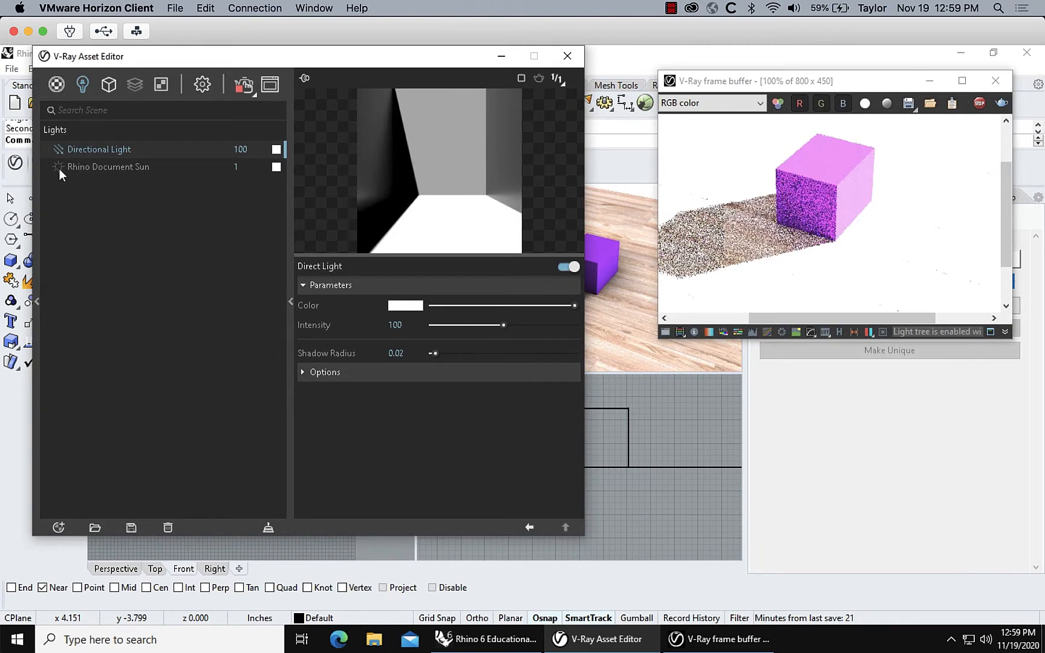
{"action": "left_click", "coordinate": [57, 166]}
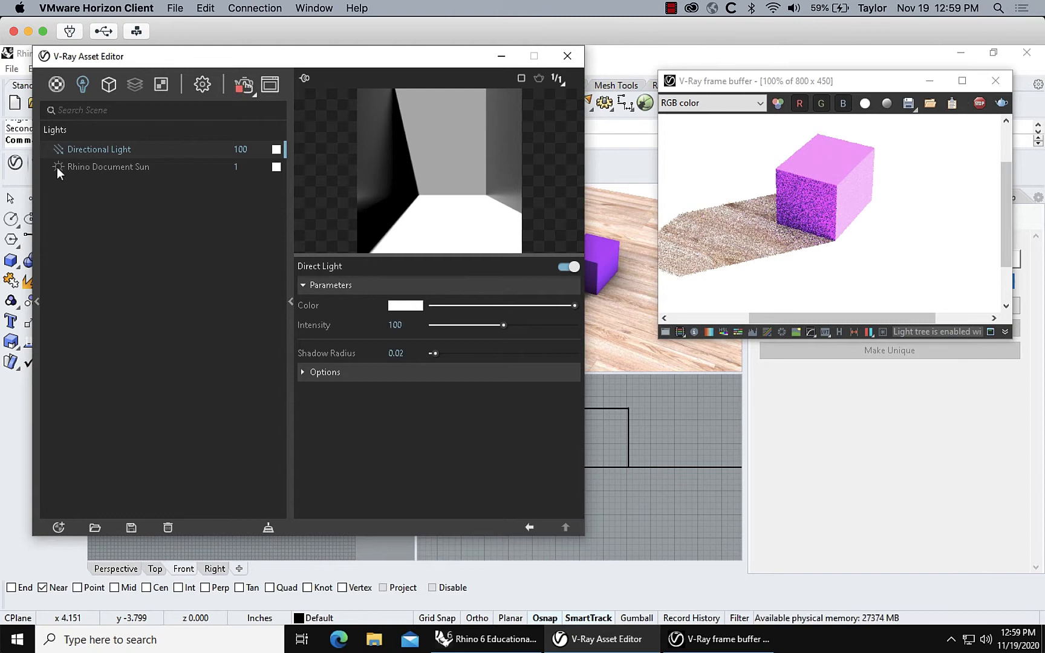
Step: Try directional light intensities of 50 and 2
{"action": "left_click", "coordinate": [245, 148]}
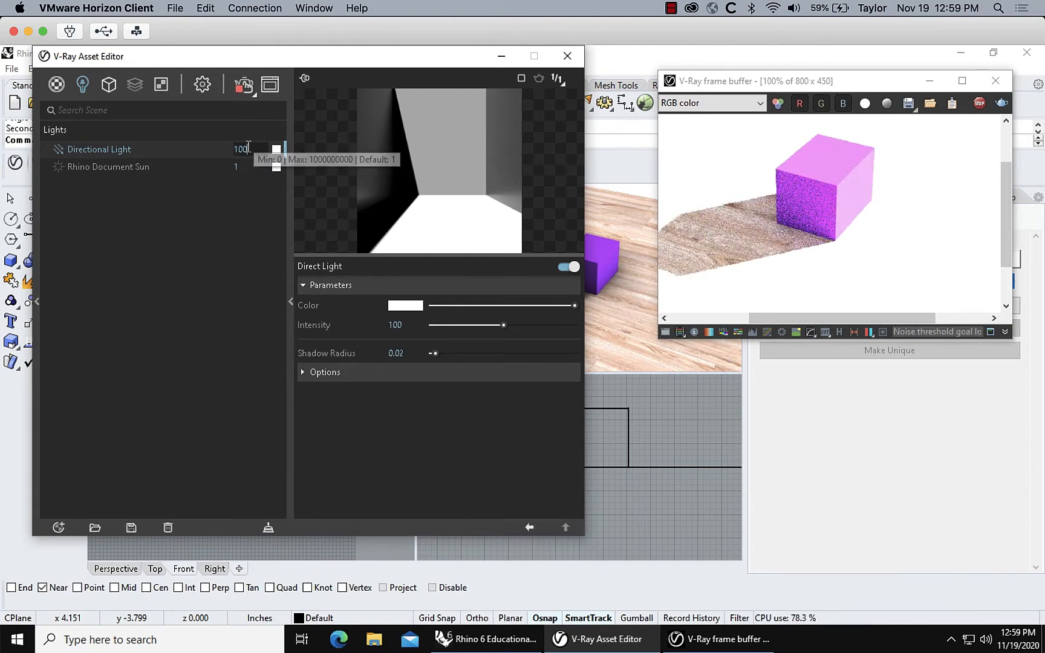
{"action": "left_click_drag", "start_coordinate": [251, 148], "coordinate": [210, 154]}
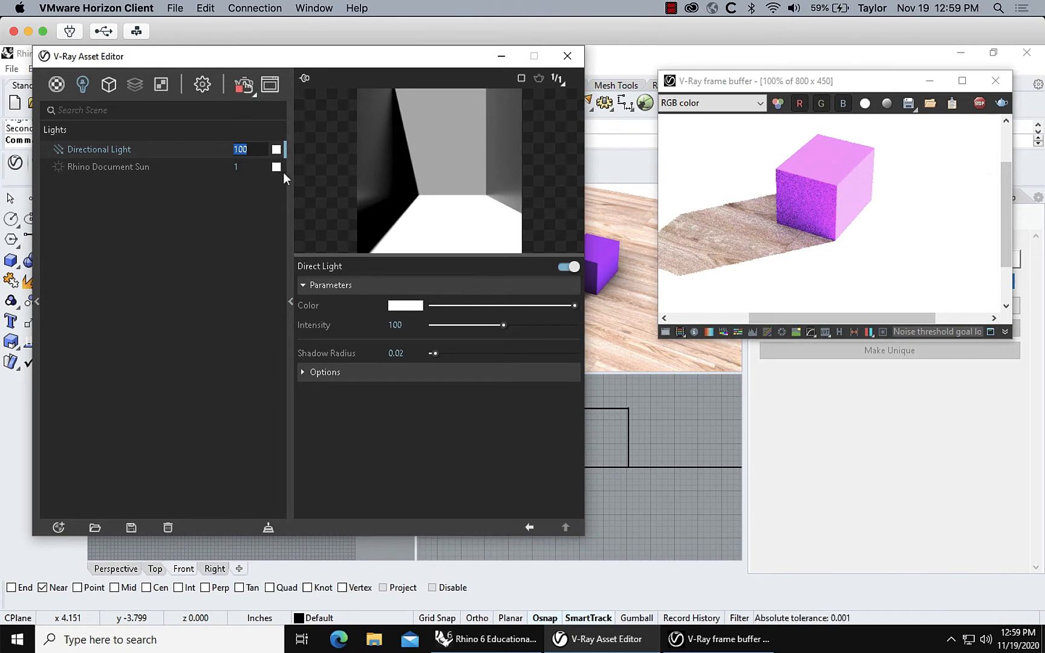
{"action": "type", "text": "50"}
{"action": "key", "text": "Return"}
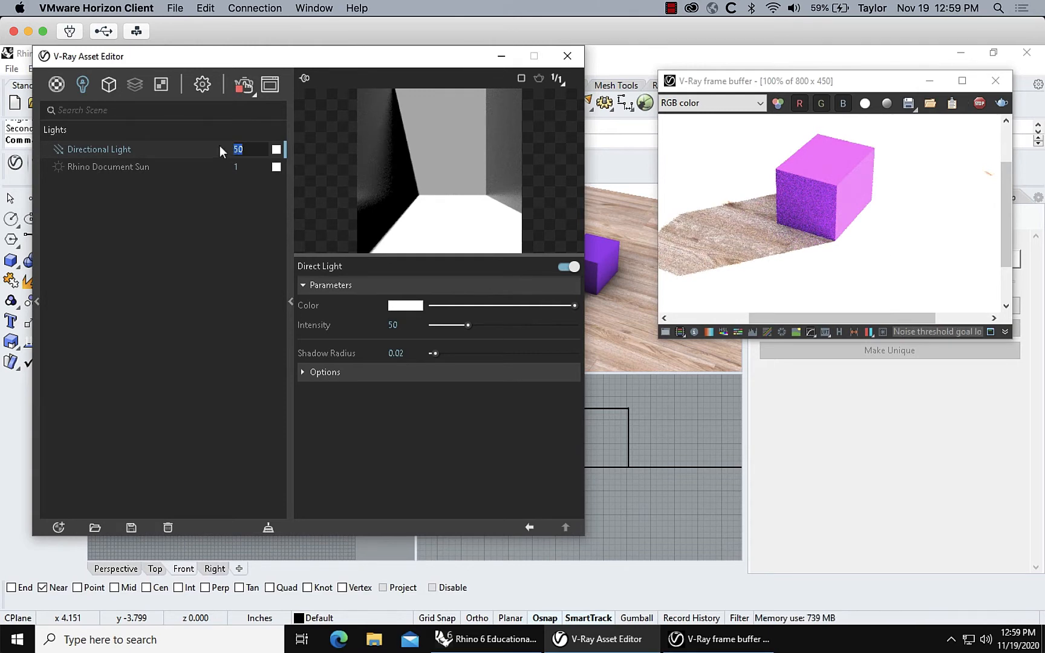
{"action": "type", "text": "2"}
{"action": "key", "text": "Return"}
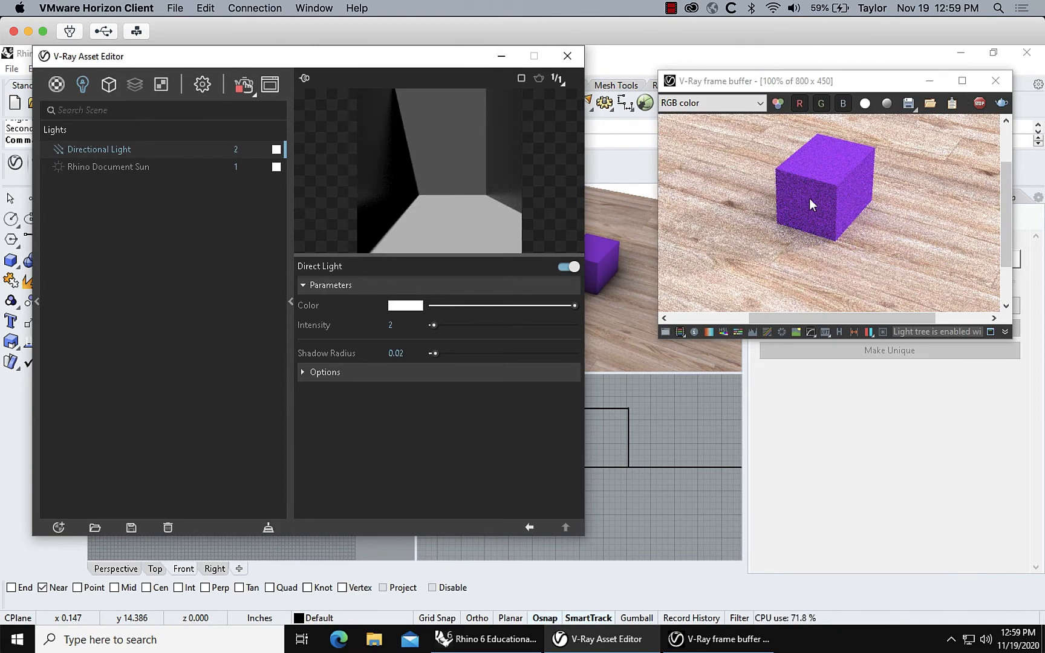
Step: Set the directional light's intensity to 5
{"action": "left_click", "coordinate": [237, 150]}
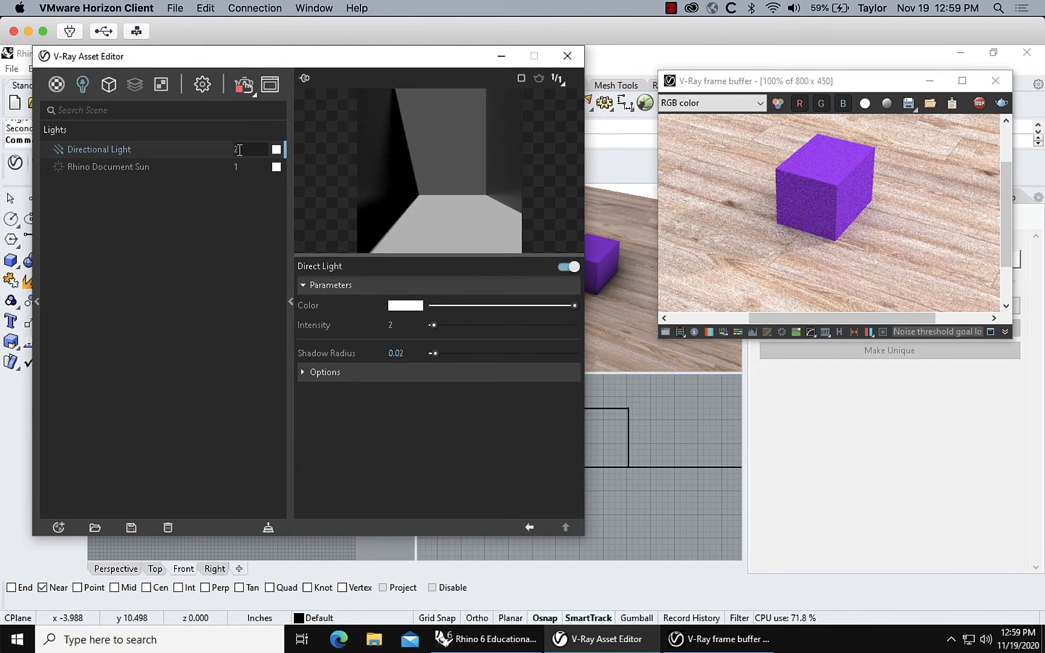
{"action": "type", "text": "5"}
{"action": "key", "text": "Return"}
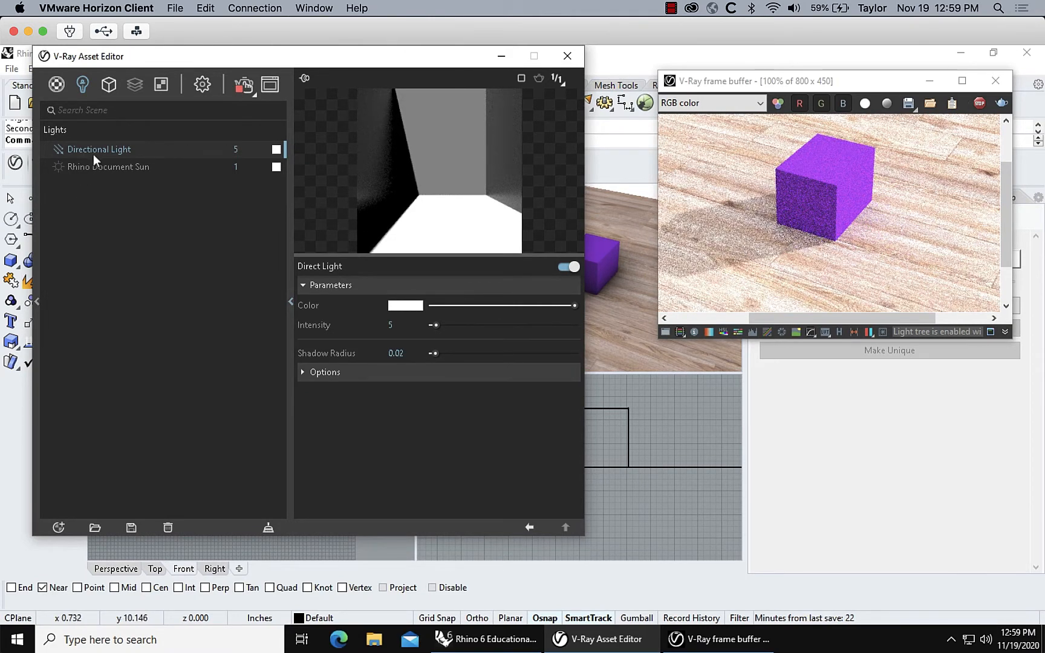
Step: Toggle the Rhino Document Sun and soften the directional light's shadow with a shadow radius of 0.14
{"action": "left_click", "coordinate": [58, 166]}
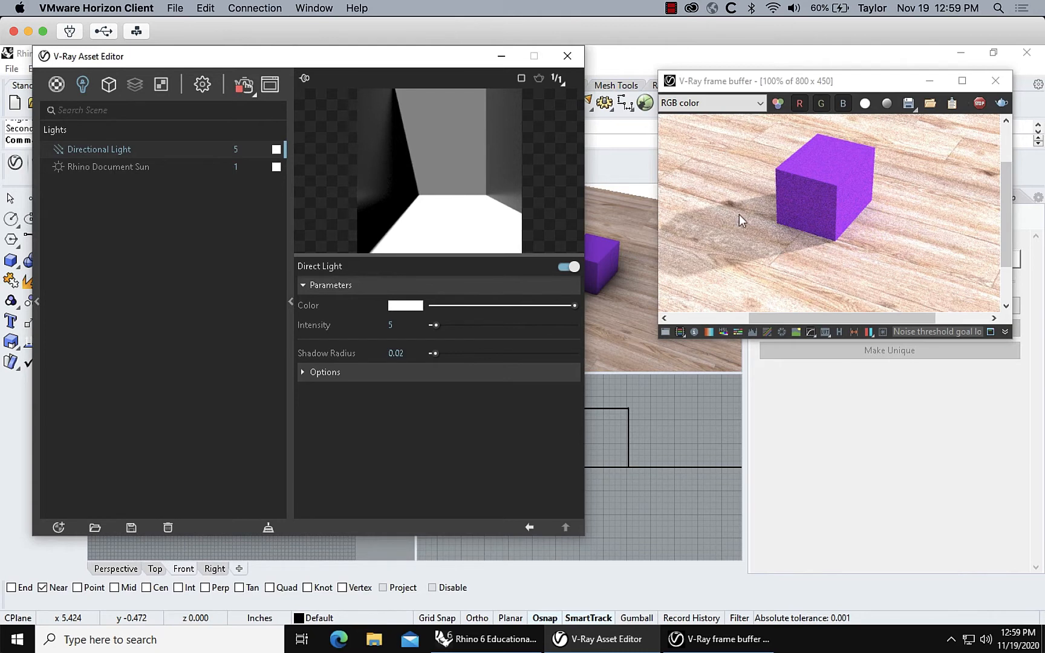
{"action": "left_click", "coordinate": [453, 354]}
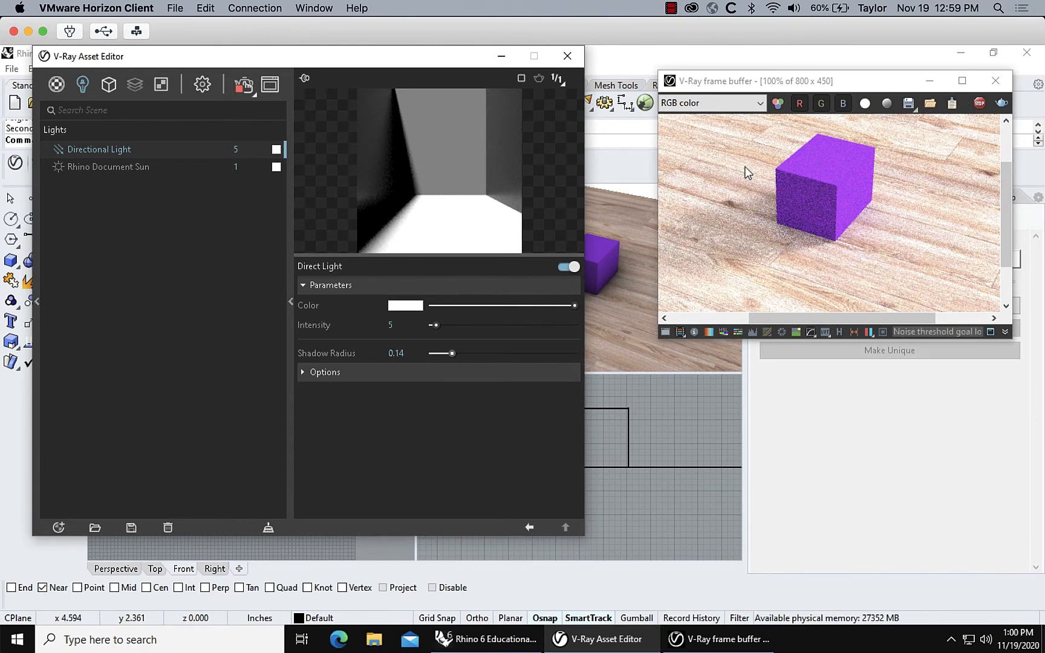
Step: Try a higher camera exposure value in the V-Ray render settings, followed by values of 11 and 10
{"action": "left_click", "coordinate": [202, 84]}
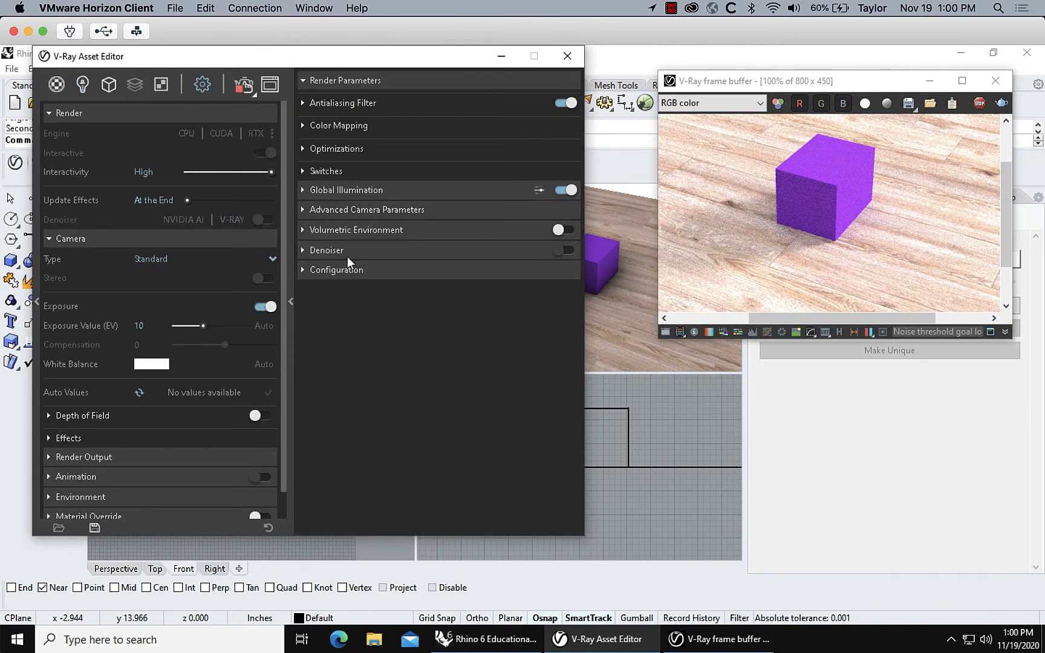
{"action": "left_click", "coordinate": [107, 238]}
{"action": "left_click", "coordinate": [107, 238]}
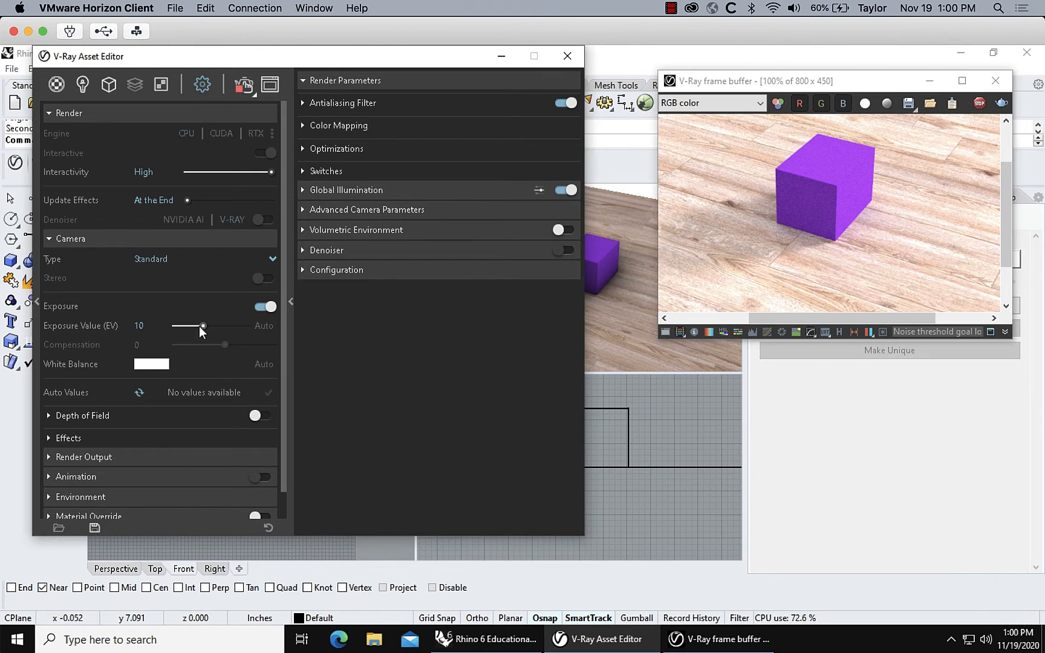
{"action": "left_click_drag", "start_coordinate": [199, 326], "coordinate": [196, 323]}
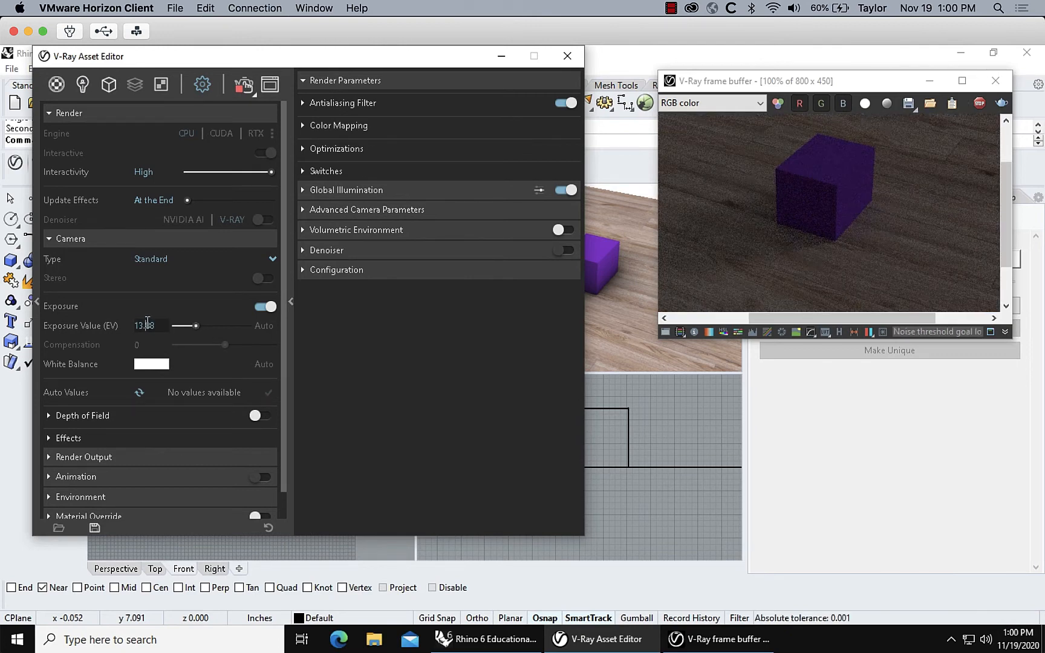
{"action": "type", "text": "11"}
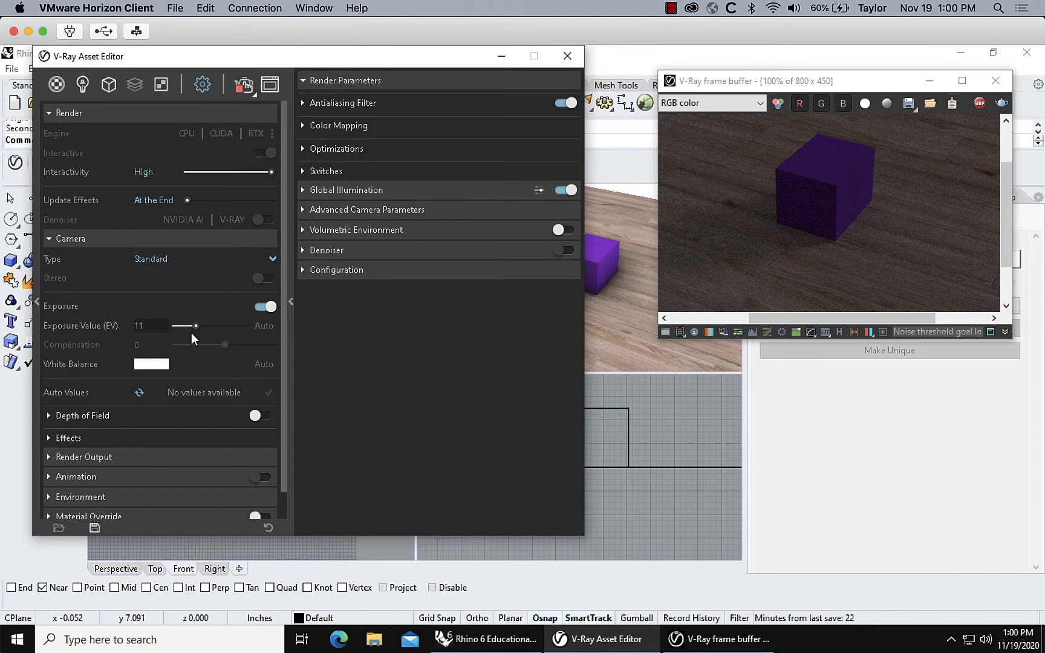
{"action": "key", "text": "Return"}
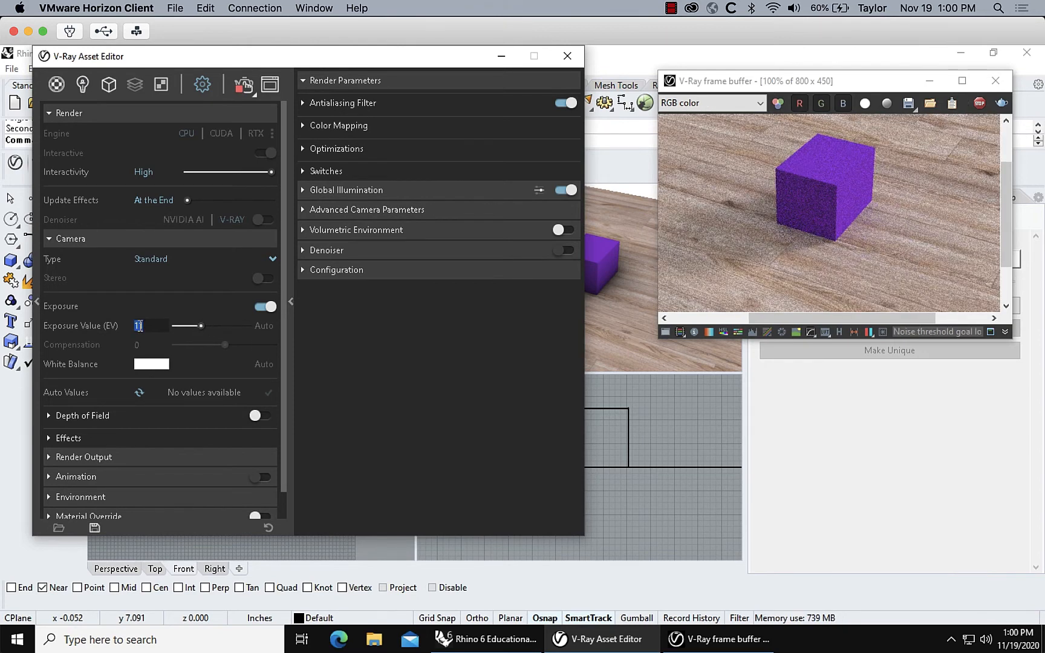
{"action": "type", "text": "0"}
{"action": "key", "text": "Return"}
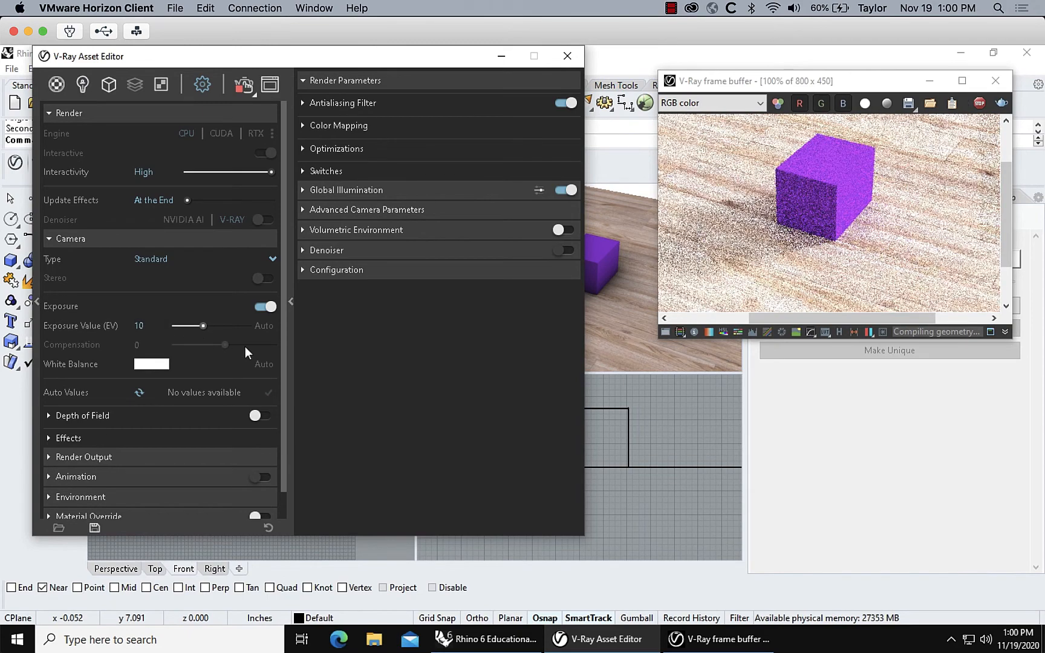
Step: Set the camera's exposure value to 10.5
{"action": "double_click", "coordinate": [140, 325]}
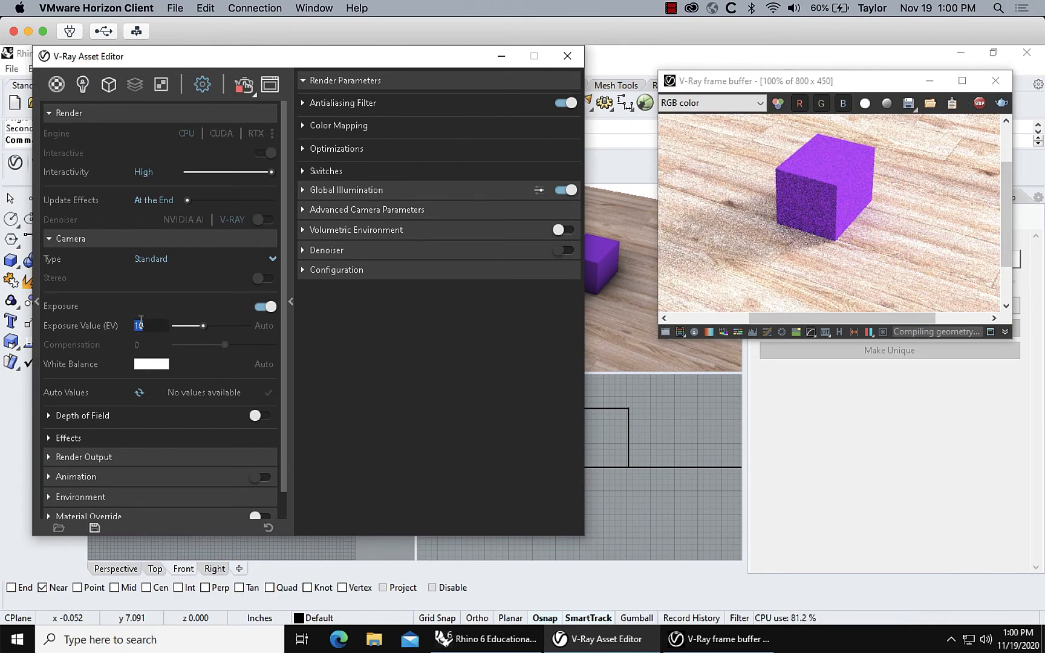
{"action": "type", "text": "10"}
{"action": "key", "text": "Return"}
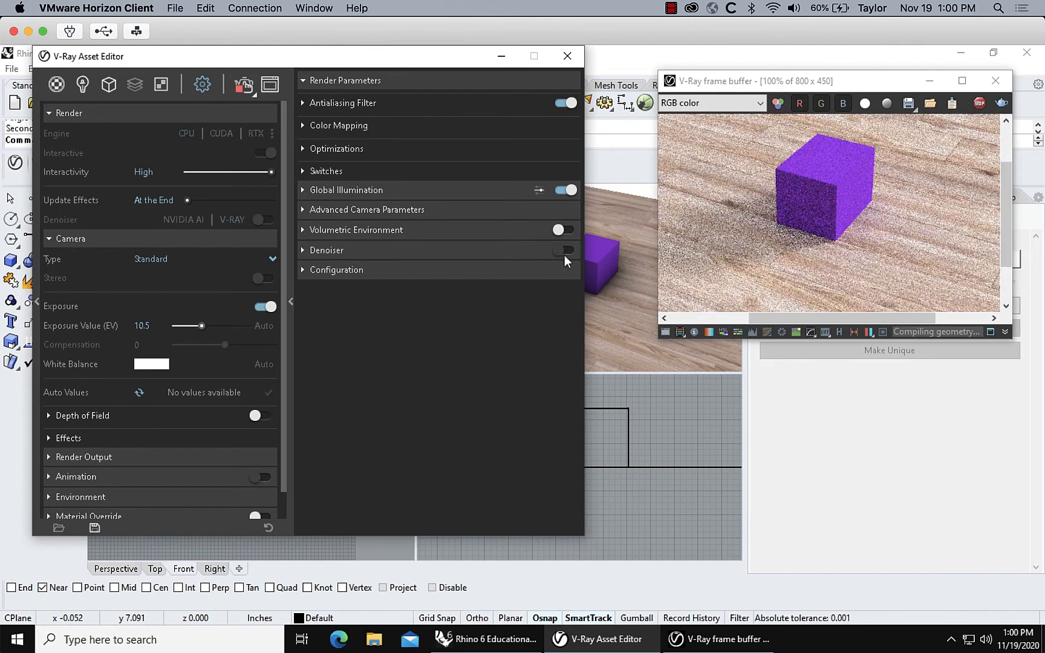